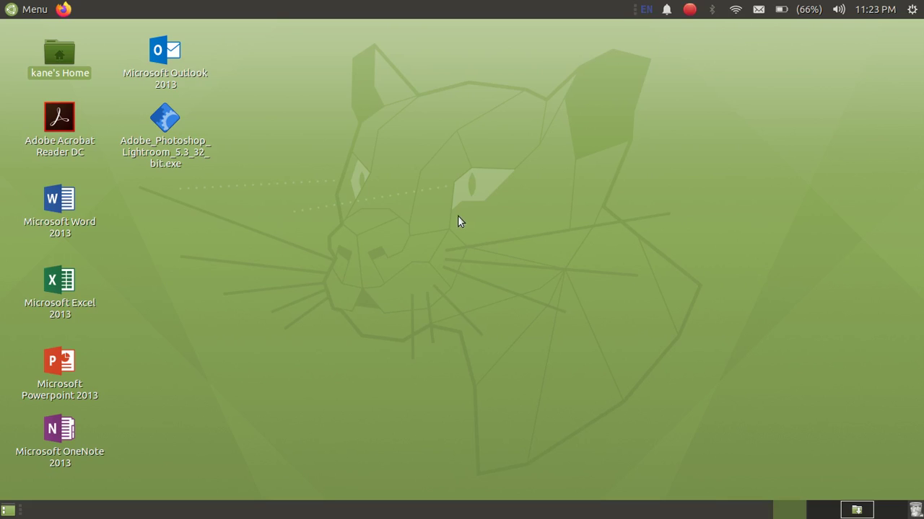
In a new terminal, run sudo apt install wine with the administrator password.
key("ctrl+alt+t")
type("s")
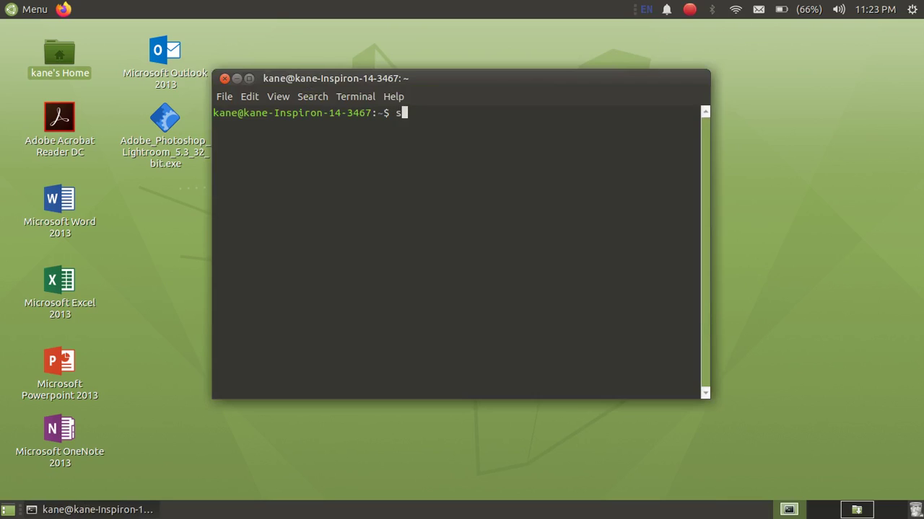
type("udo apt install")
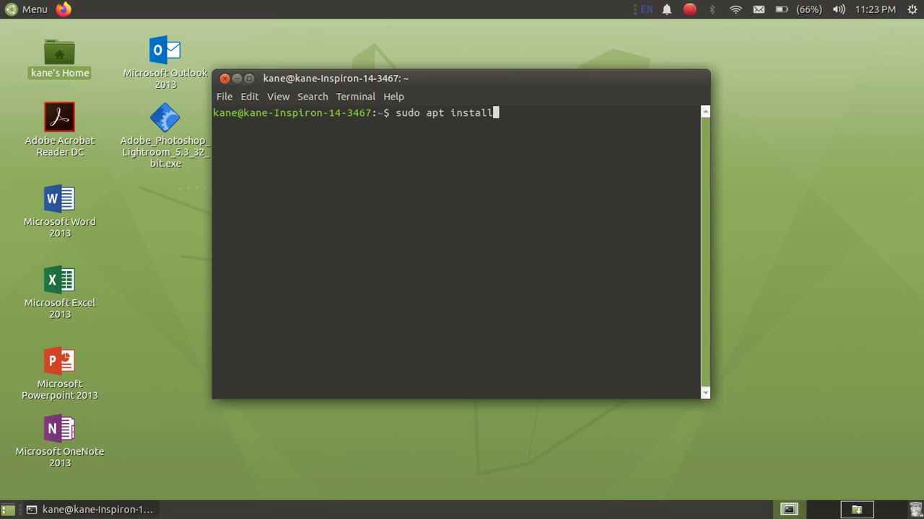
type(" wine")
key("Return")
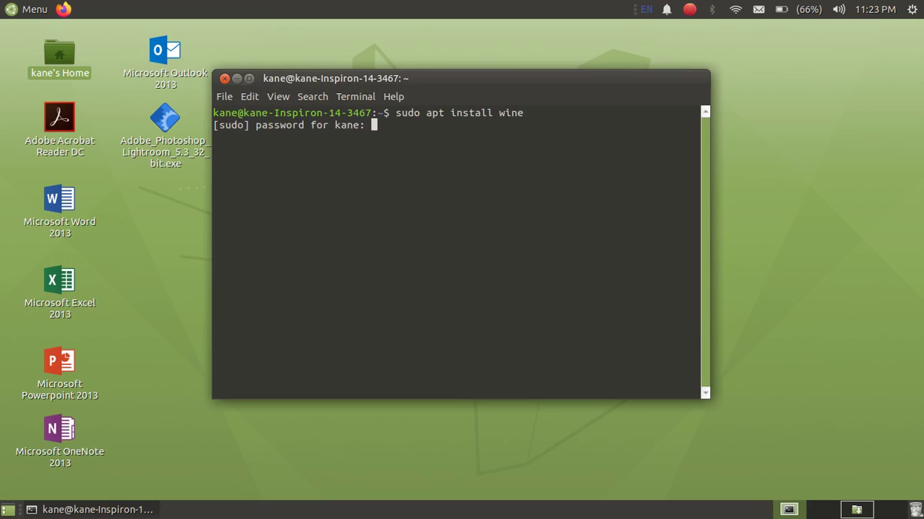
key("Return")
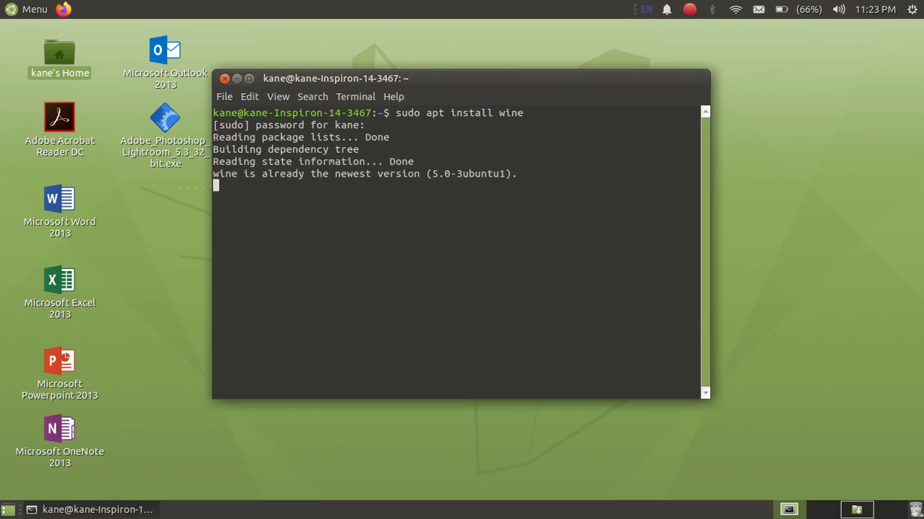
Change into the Desktop folder and list its files.
type("cd D")
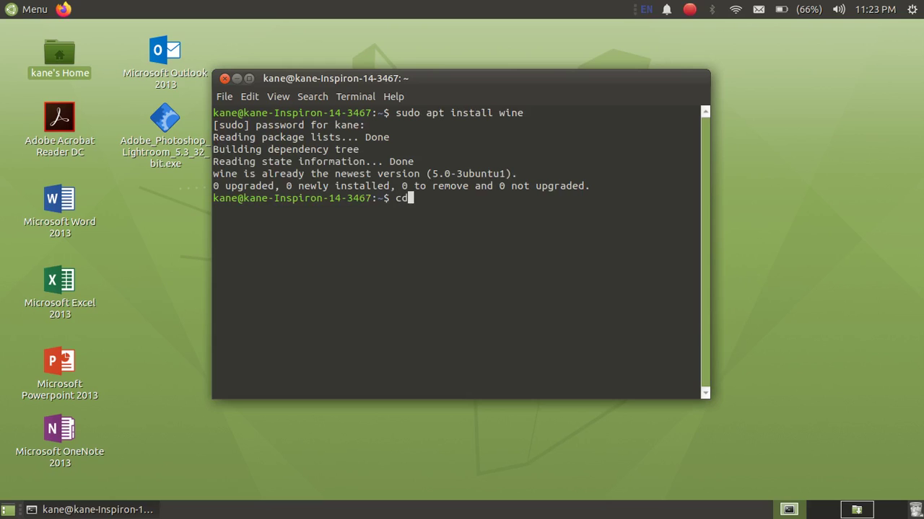
type("esktop")
key("Return")
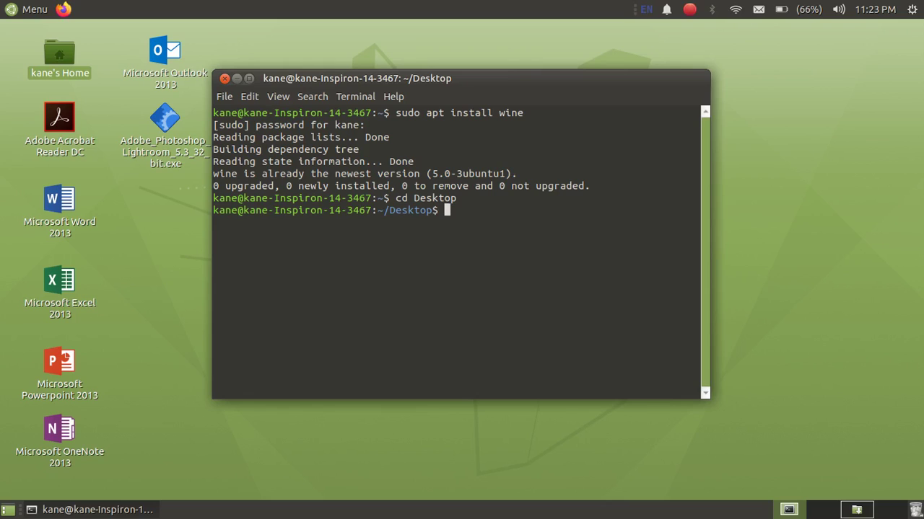
type("wine")
key("BackSpace")
key("BackSpace")
key("BackSpace")
key("BackSpace")
type("ls")
key("Return")
Run wine Adobe_Photoshop_Lightroom_5.3_32_bit.exe by pasting the installer name from the listing.
type("win")
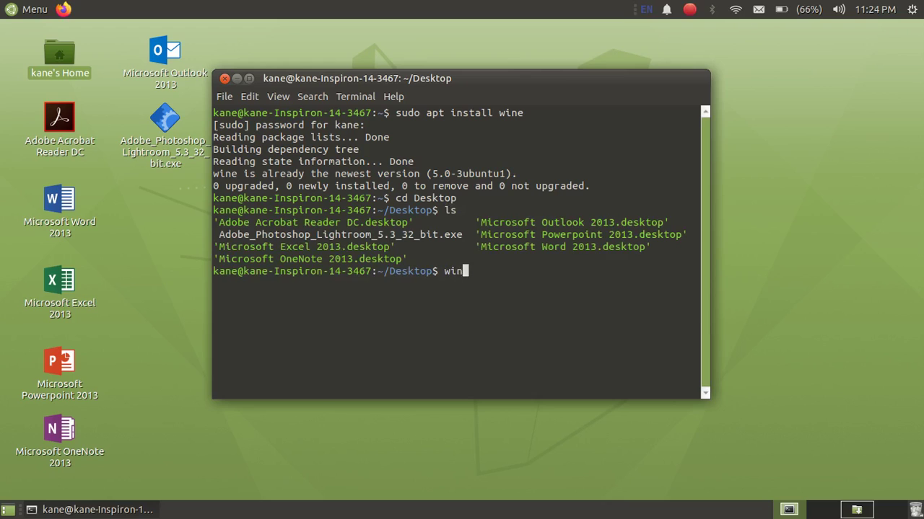
type("e")
left_click_drag(216, 236, 464, 229)
key("ctrl+c")
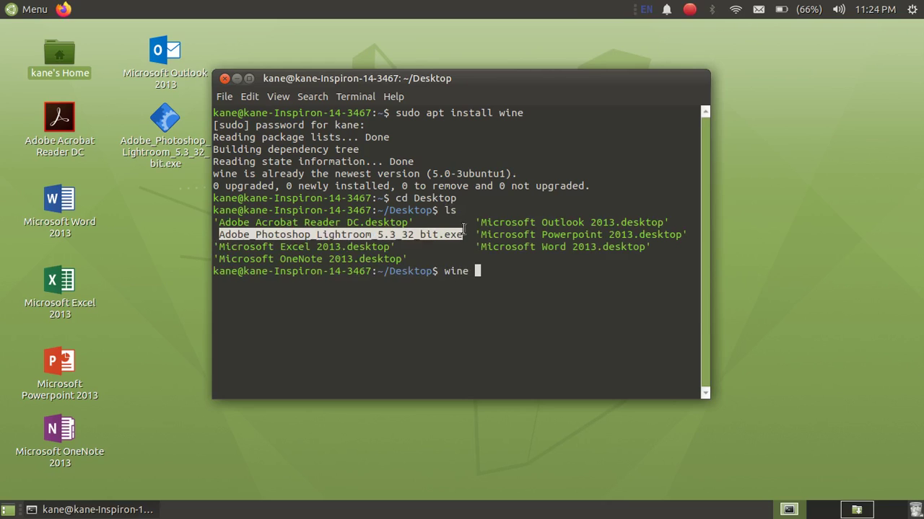
left_click(517, 267)
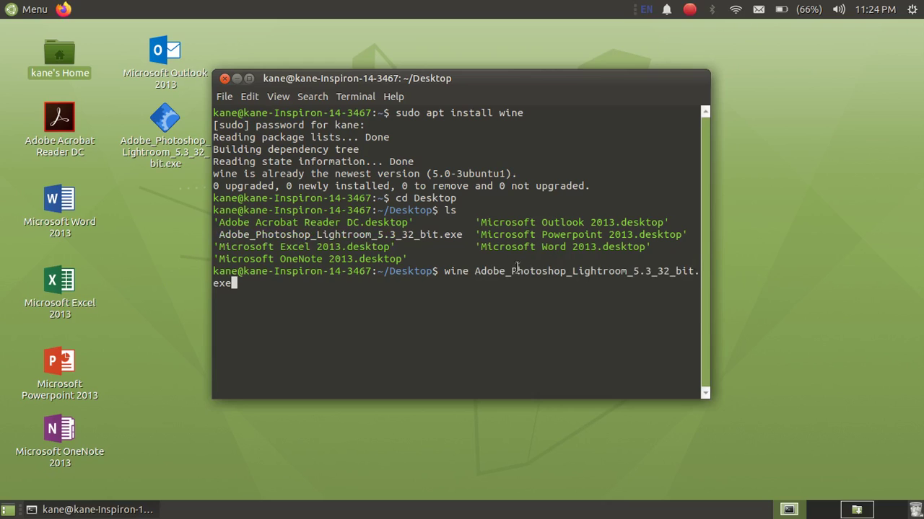
middle_click(517, 268)
key("Return")
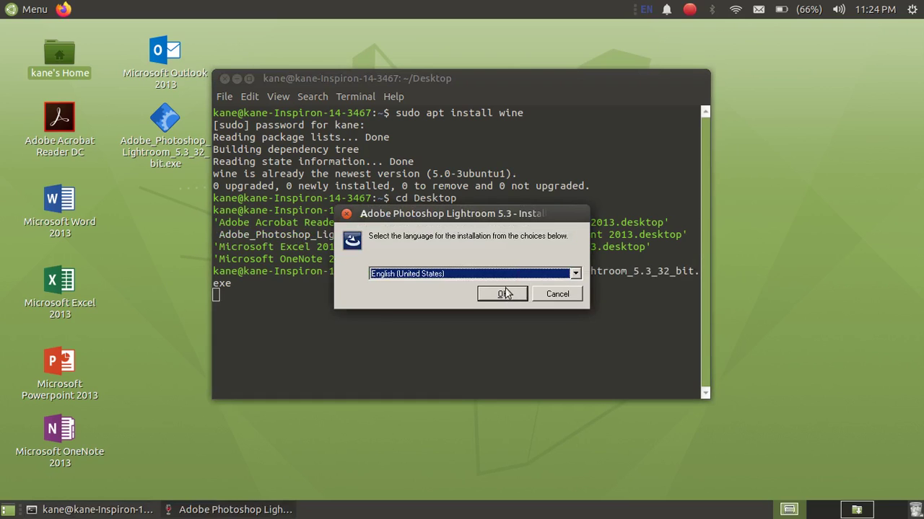
Confirm English (United States) as the installer language.
left_click(503, 295)
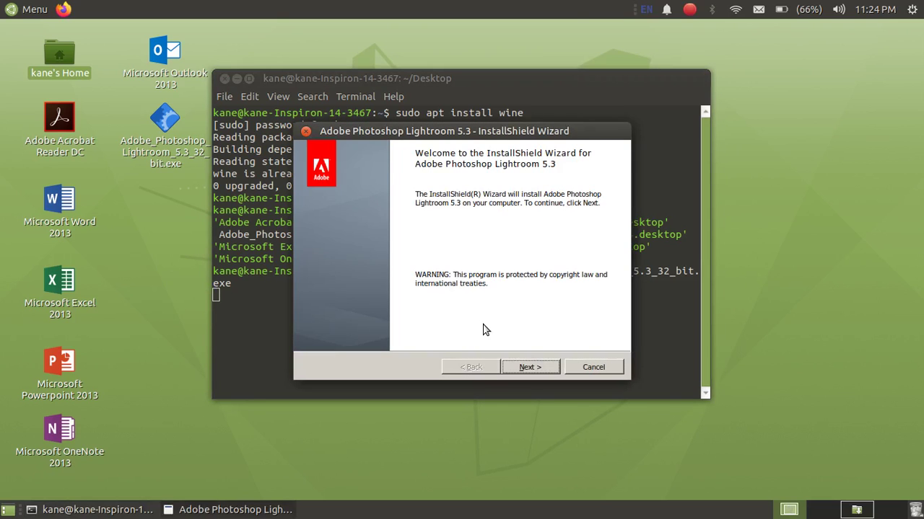
Accept the Lightroom 5.3 license agreement and advance to the Destination Folder page.
left_click(527, 366)
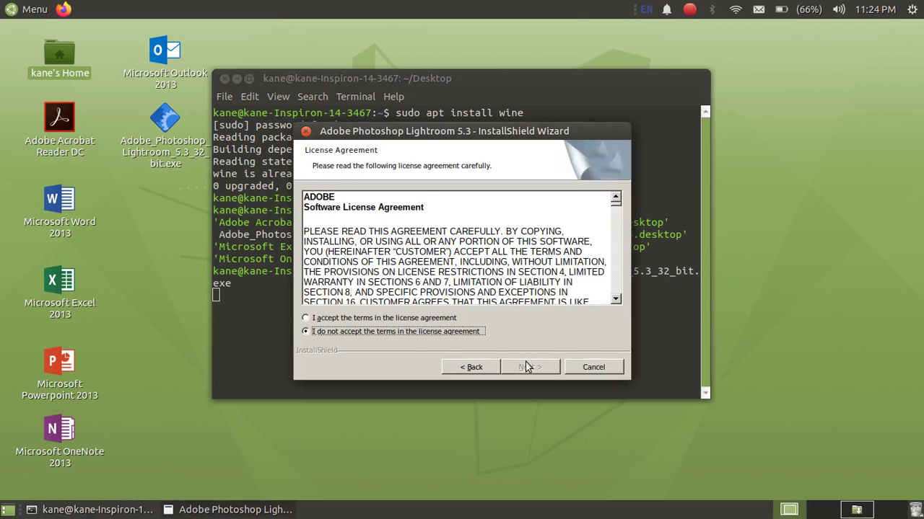
left_click(356, 319)
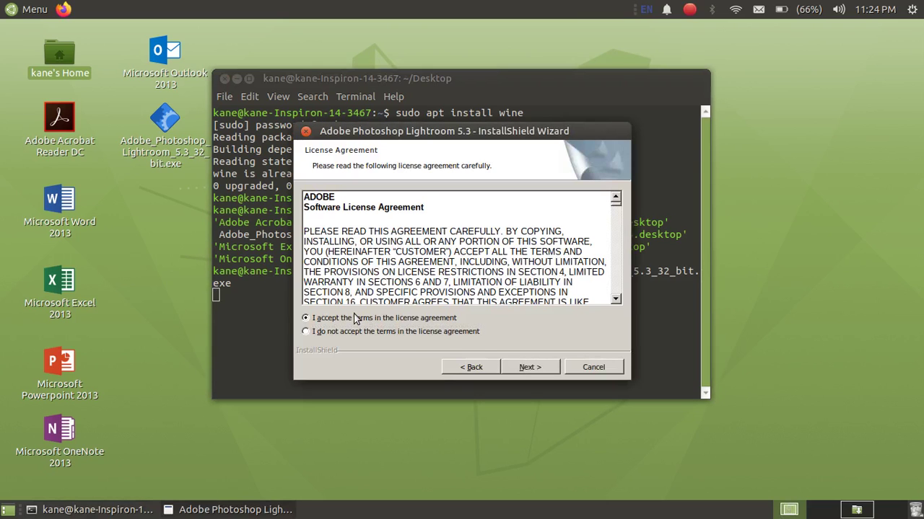
left_click(529, 368)
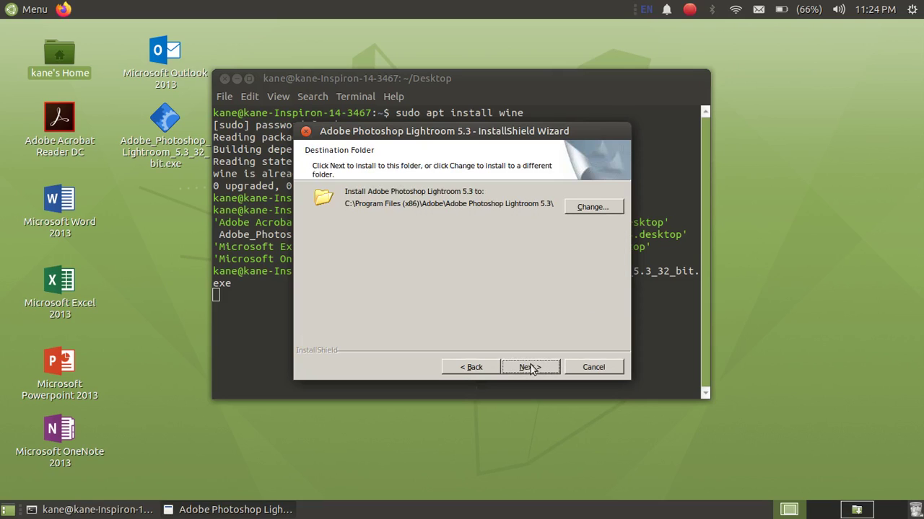
Browse to the Program Files (x86) location, confirm the destination folder, and start installing.
left_click(590, 208)
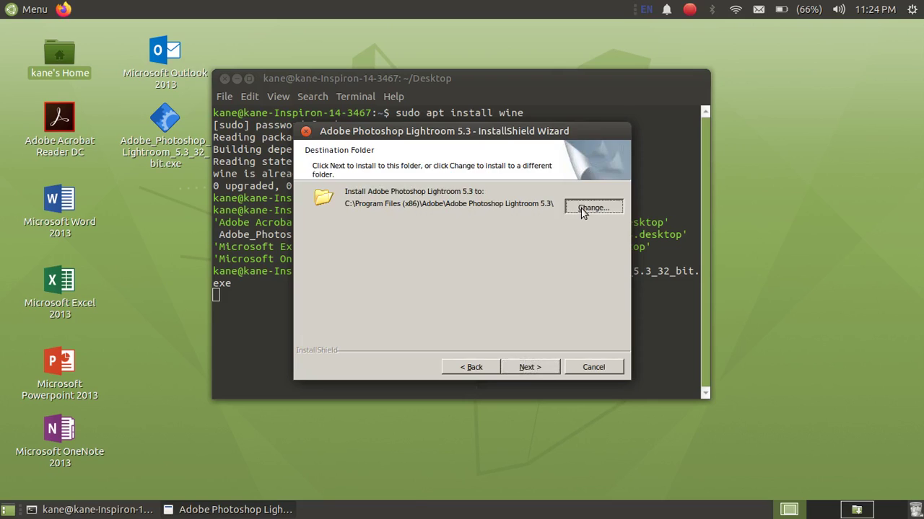
left_click(581, 208)
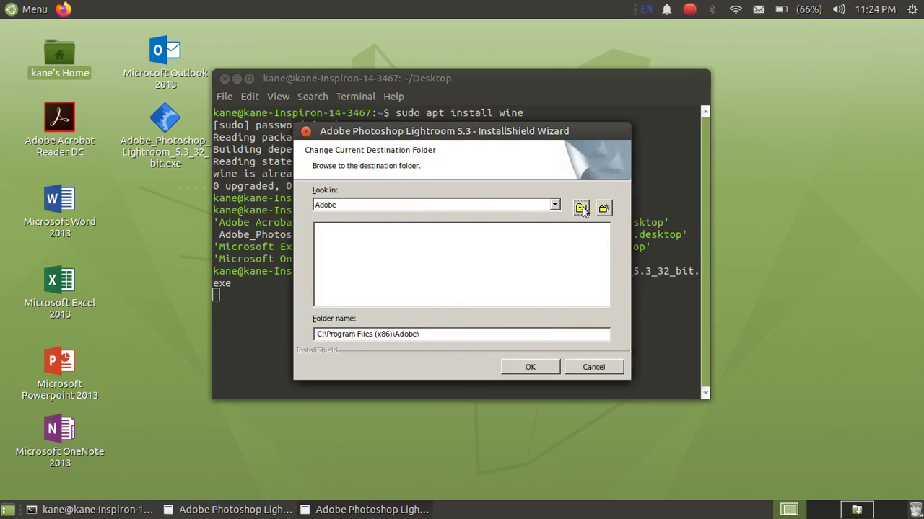
left_click(603, 208)
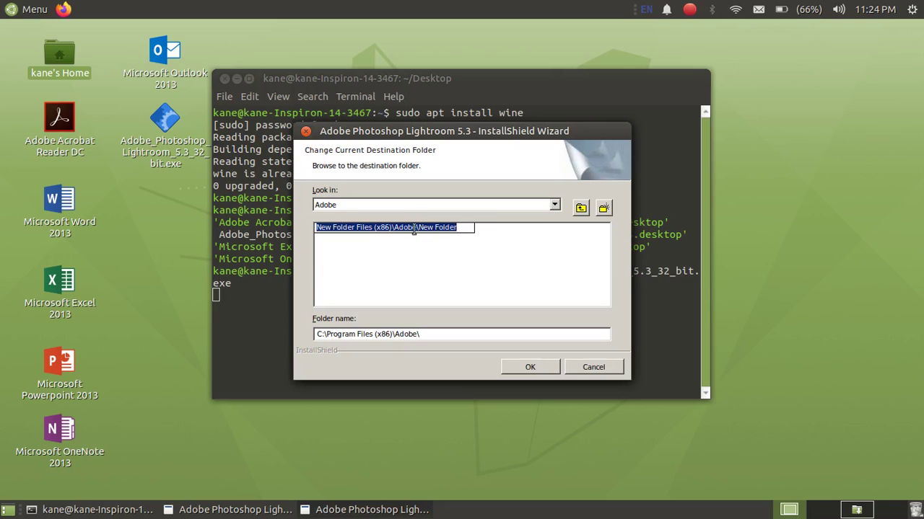
key("BackSpace")
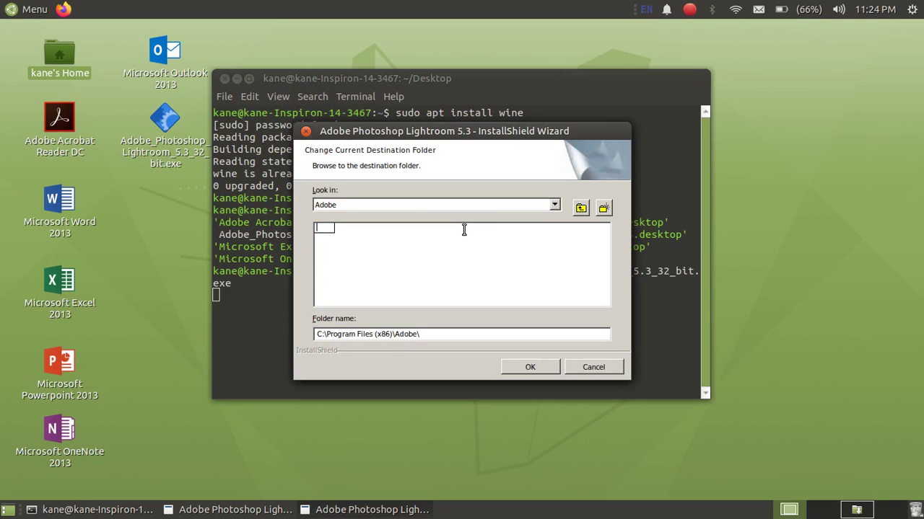
left_click(580, 208)
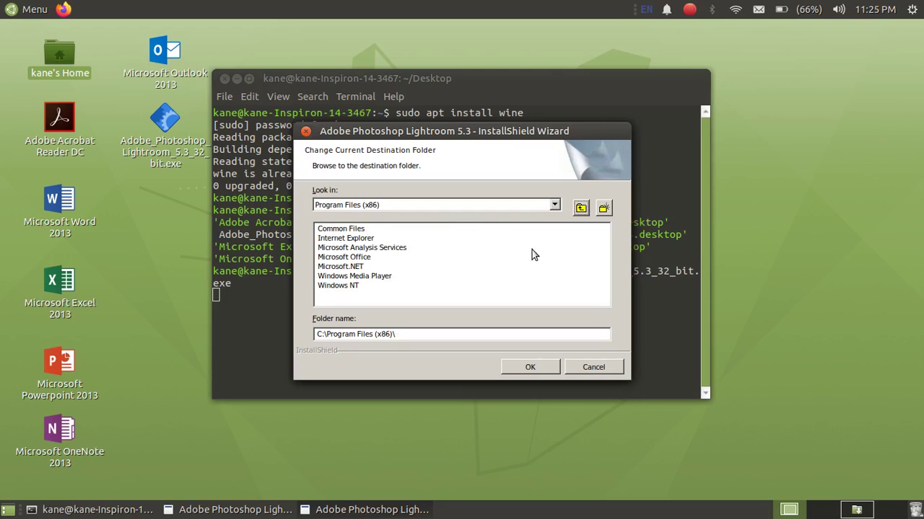
left_click(531, 368)
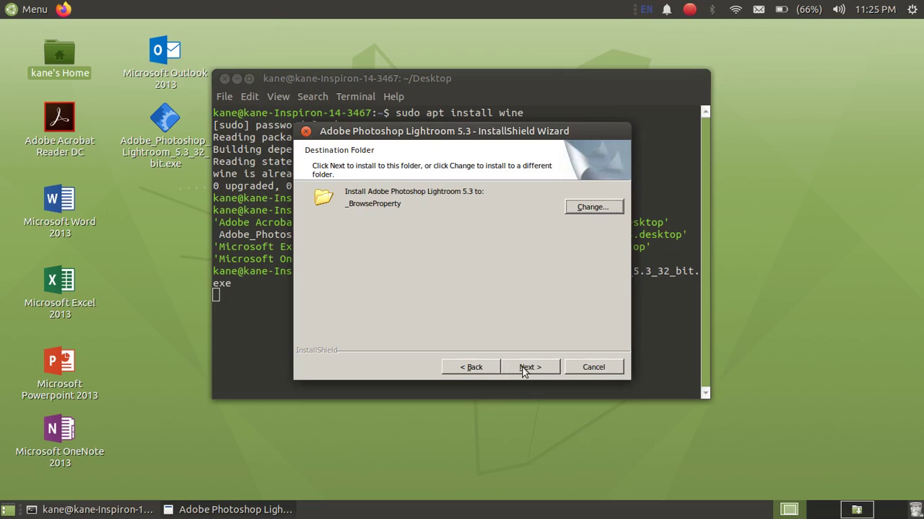
left_click(526, 371)
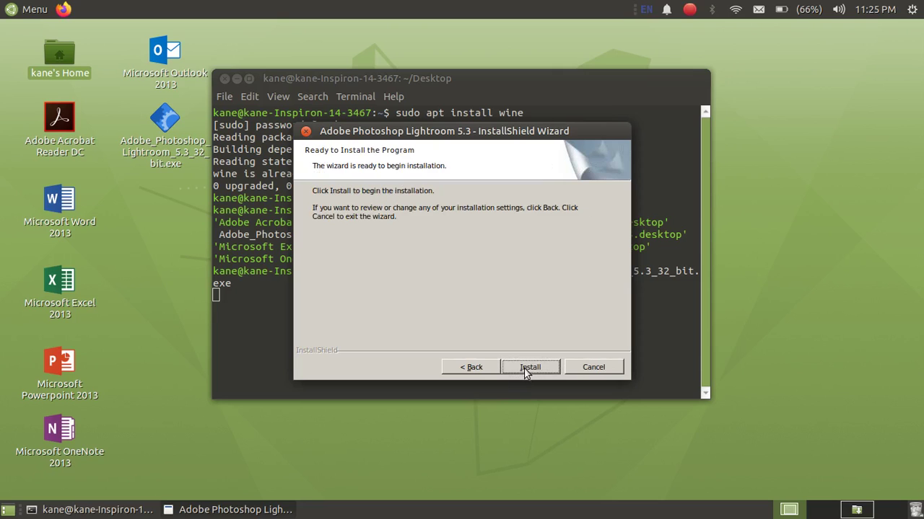
left_click(526, 369)
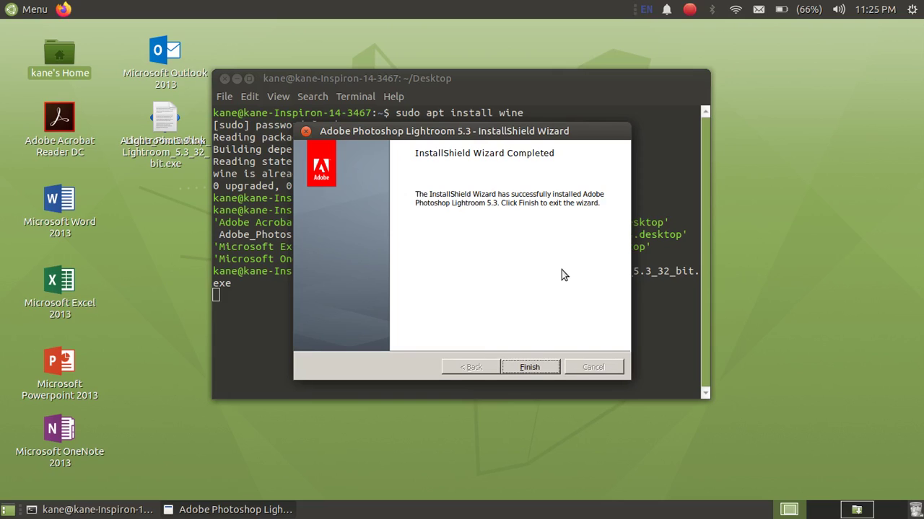
Click Finish on the InstallShield Wizard Completed page to close the installer.
left_click(532, 367)
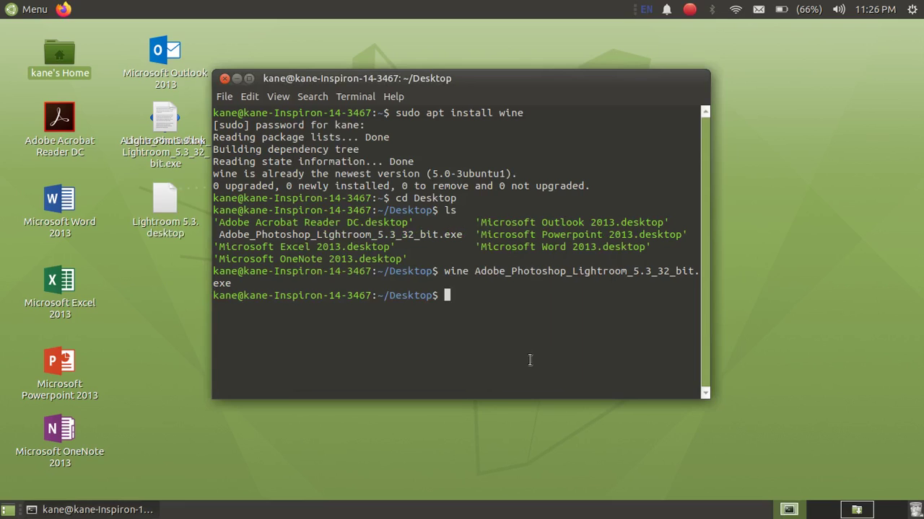
Close the terminal and open the Lightroom 5.3 desktop launcher, choosing Launch Anyway.
left_click(225, 78)
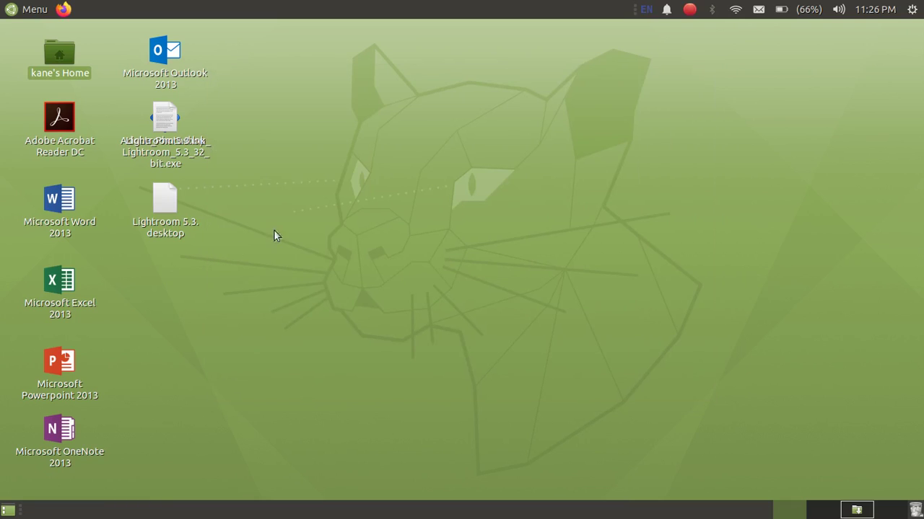
left_click(166, 204)
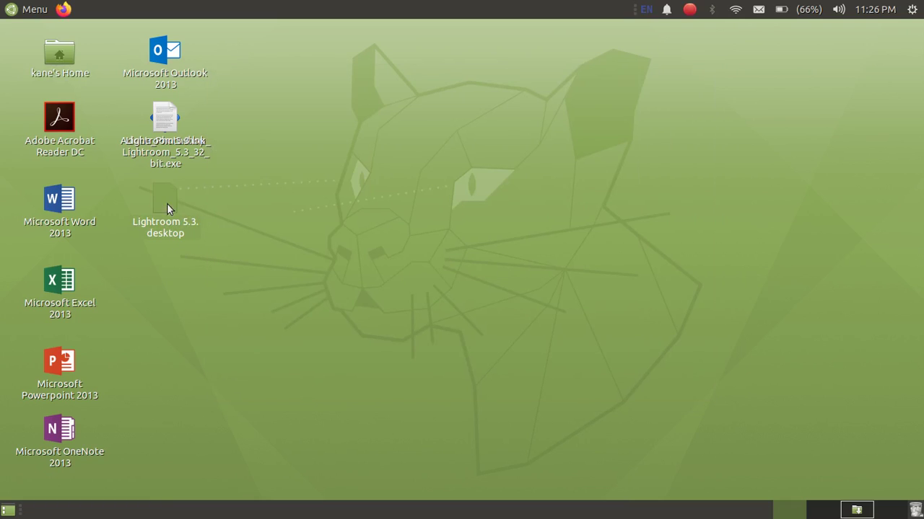
left_click(278, 261)
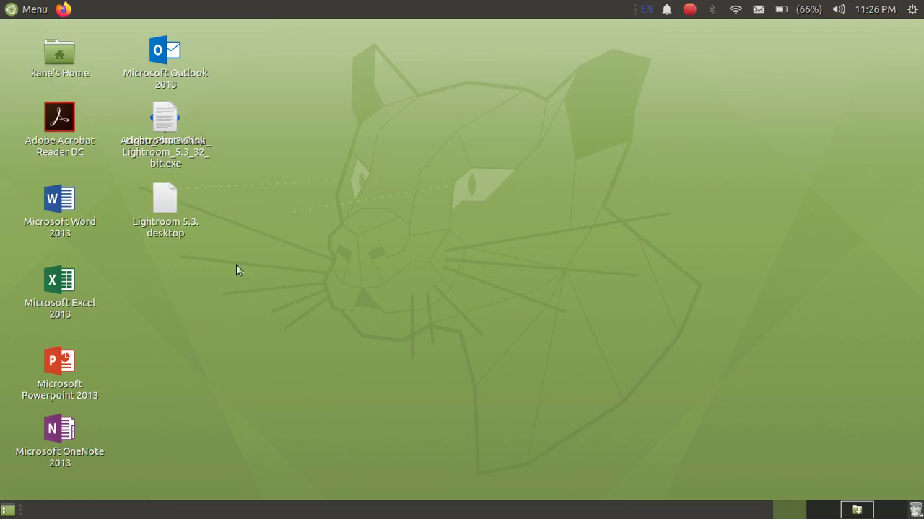
left_click(34, 11)
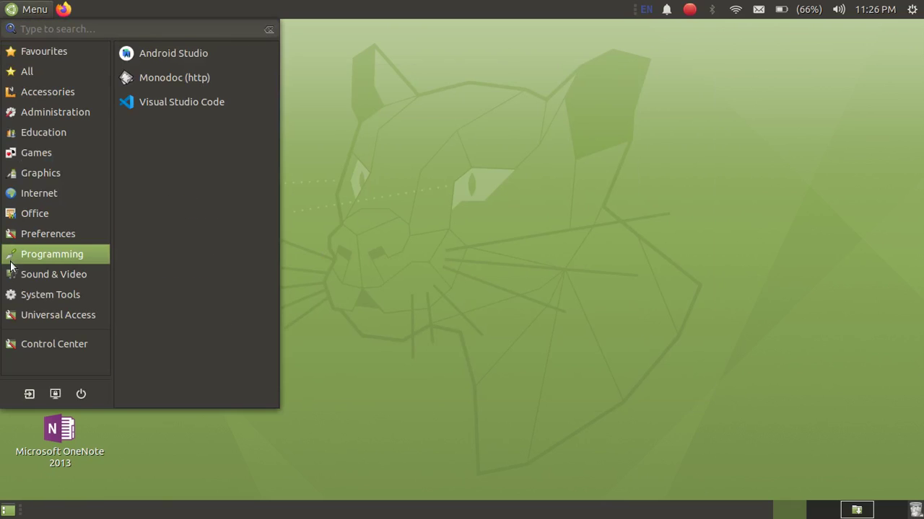
left_click(318, 309)
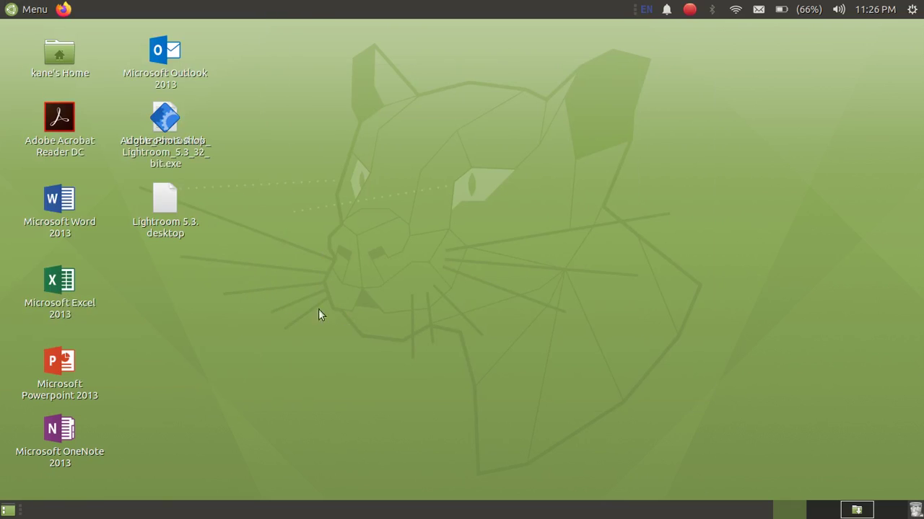
right_click(156, 225)
left_click(194, 210)
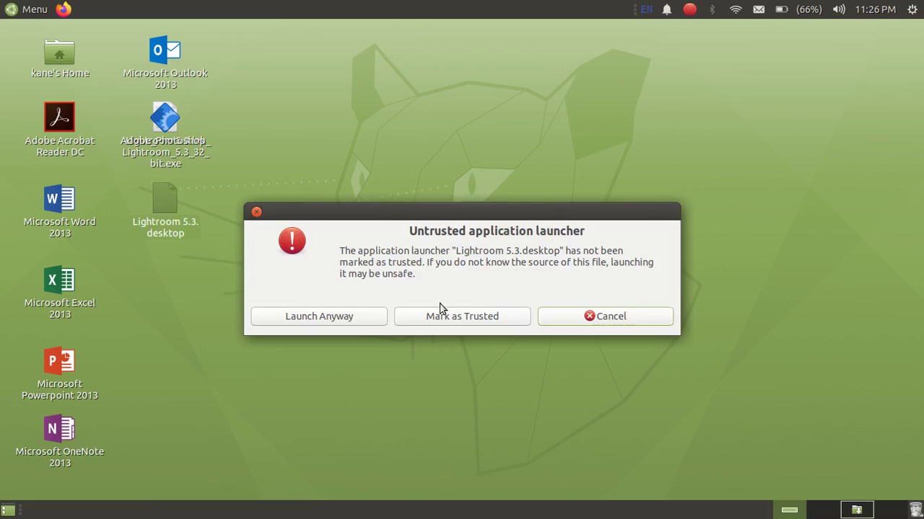
left_click(357, 317)
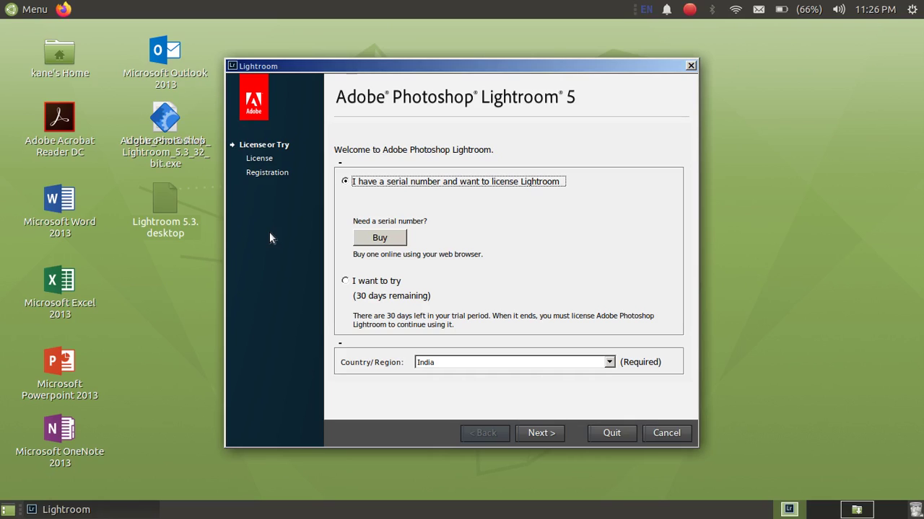
Check the applications menu's Wine entry, then choose the serial-number licensing option on Lightroom's welcome page.
left_click(26, 10)
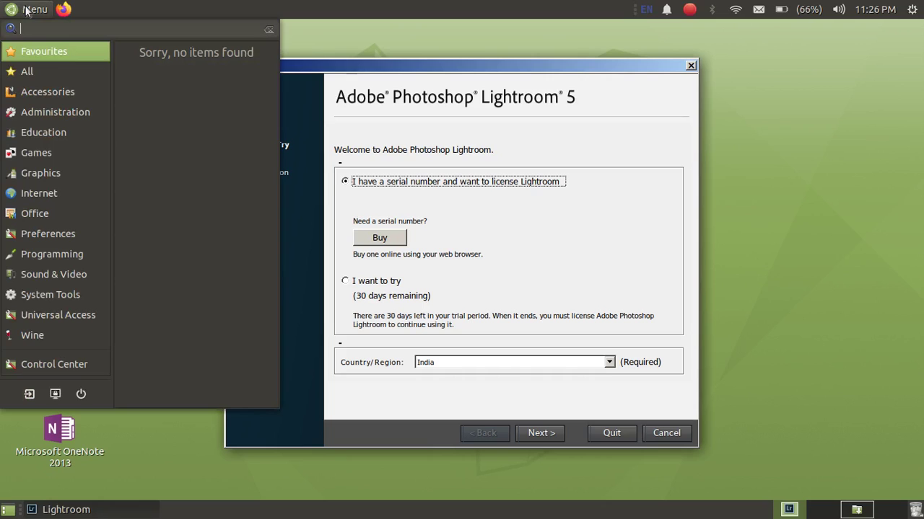
mouse_move(40, 337)
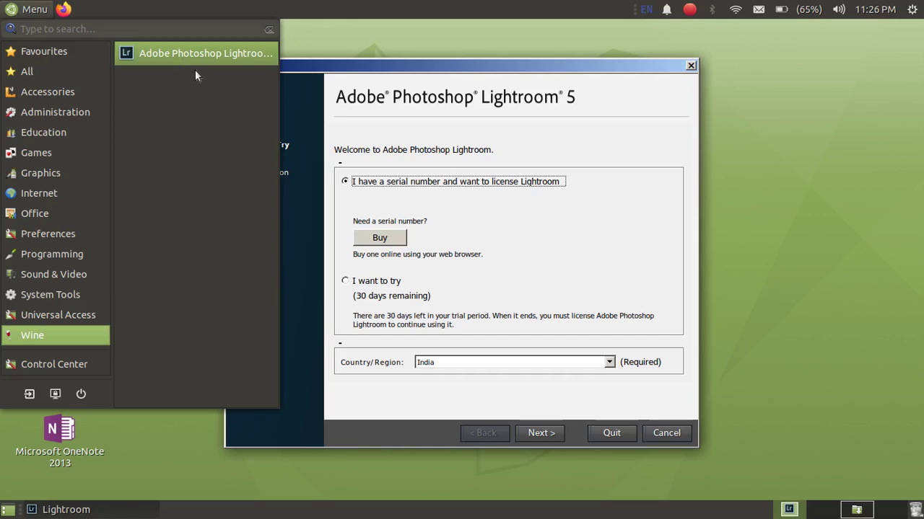
left_click(883, 213)
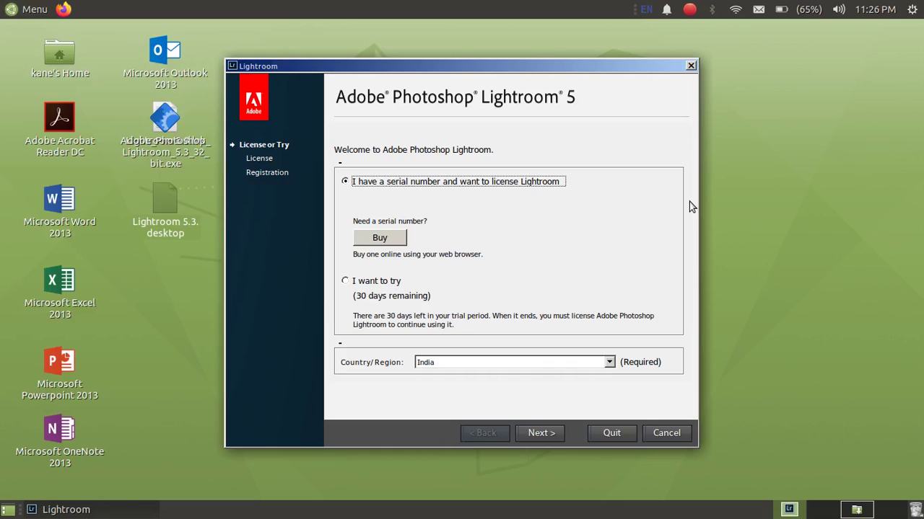
left_click(171, 253)
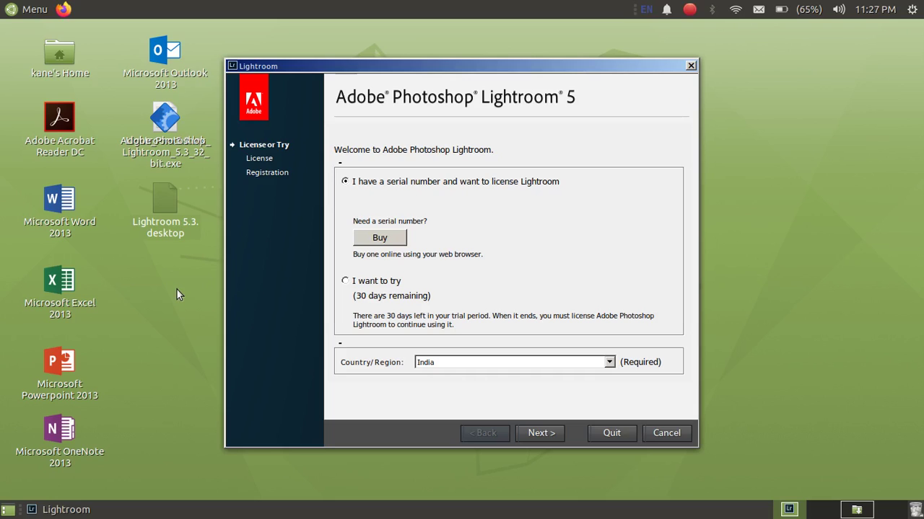
Choose the 30-day trial, finish to open the empty Library, then close Lightroom.
left_click(346, 281)
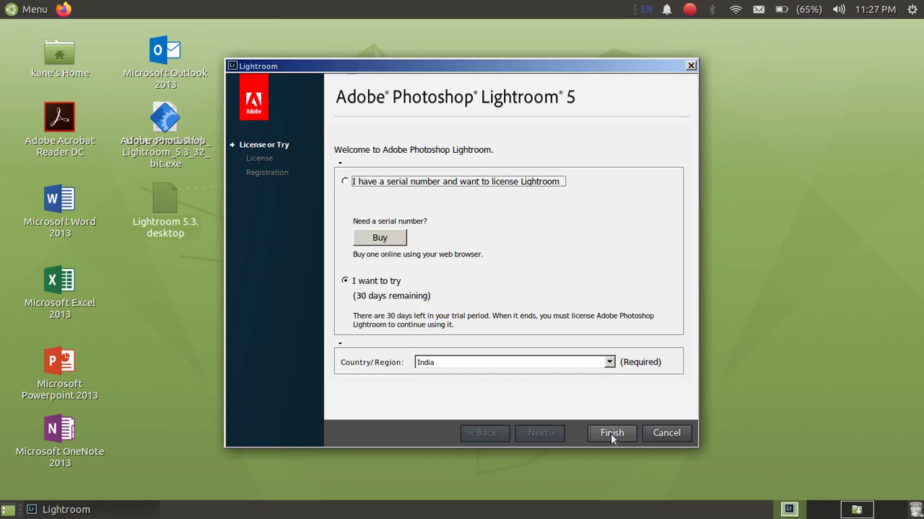
left_click(611, 433)
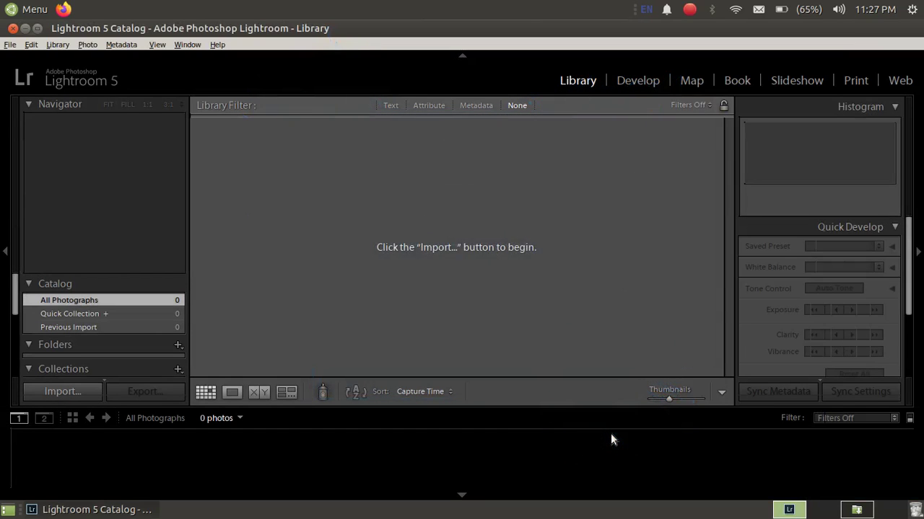
left_click(12, 29)
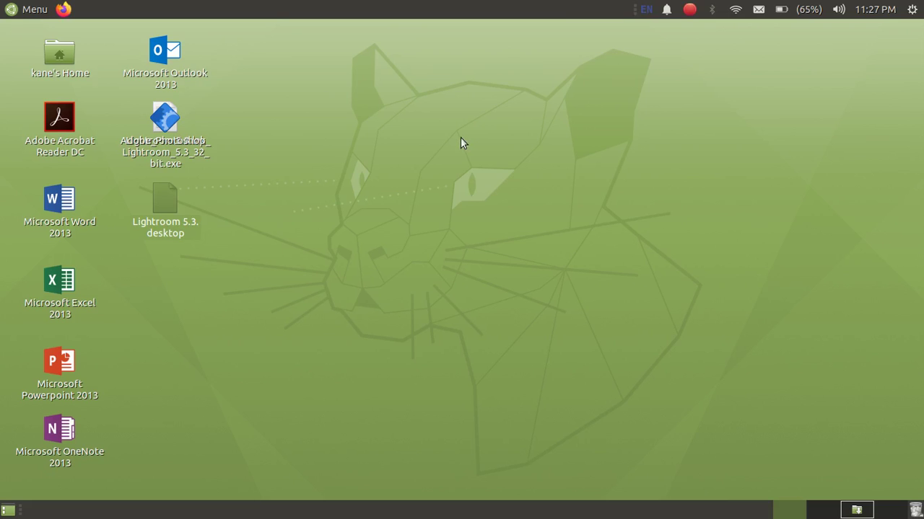